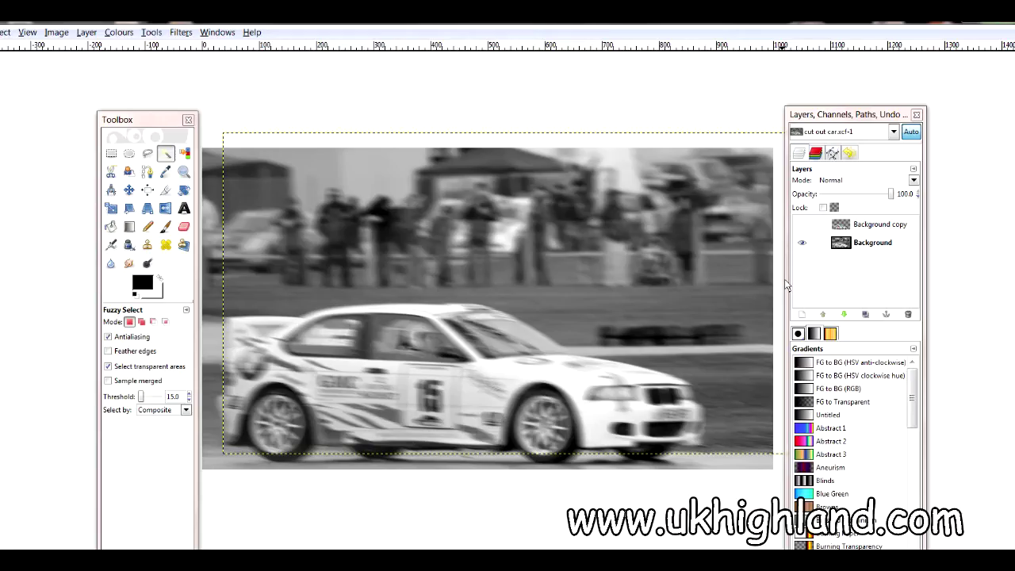
# - Toggle Background copy and Background visibility to compare the cut-out car with the greyscale photo
pyautogui.click(803, 225)
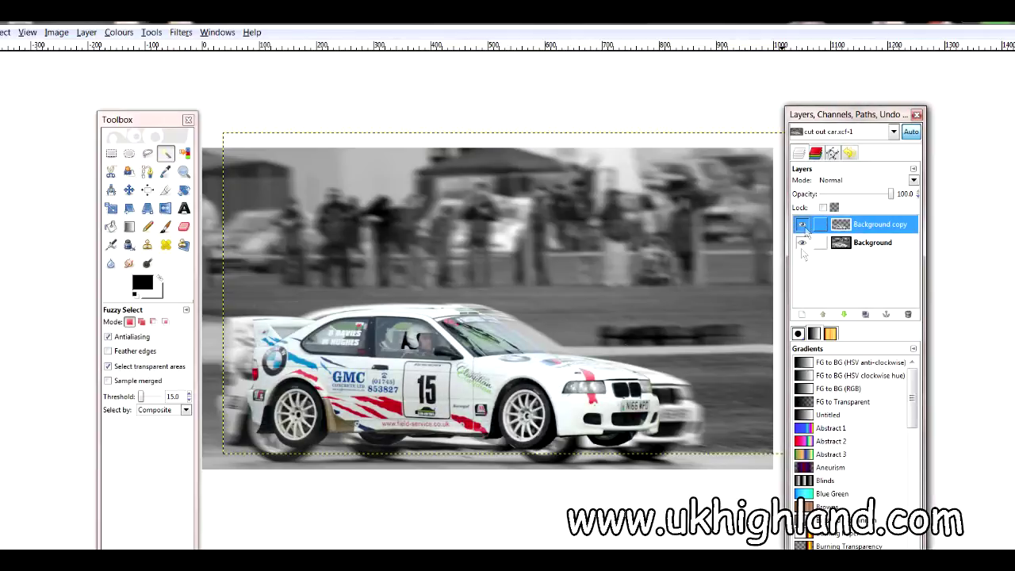
pyautogui.click(803, 243)
pyautogui.click(803, 243)
pyautogui.click(803, 225)
pyautogui.click(804, 226)
pyautogui.click(804, 246)
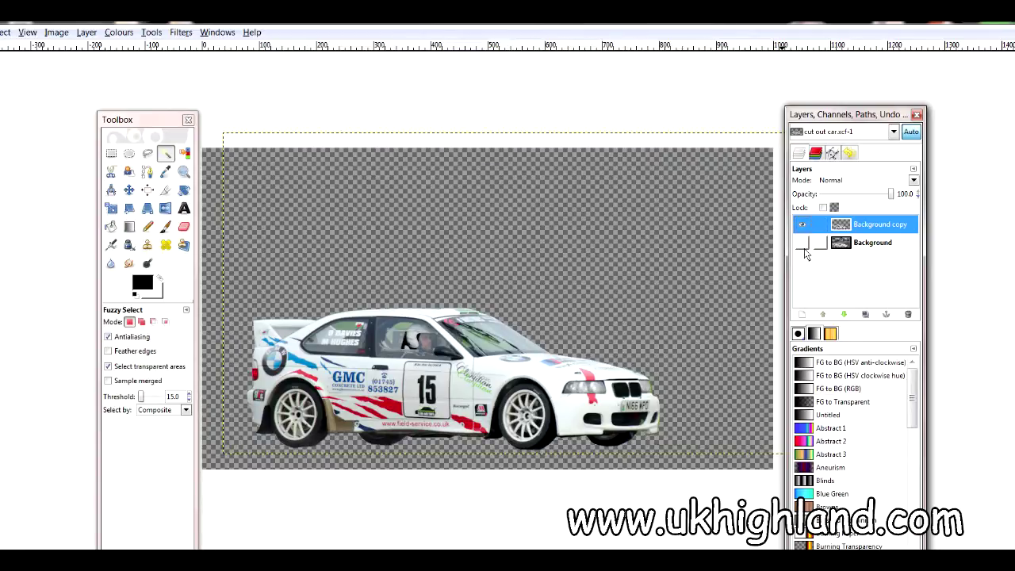
pyautogui.click(804, 244)
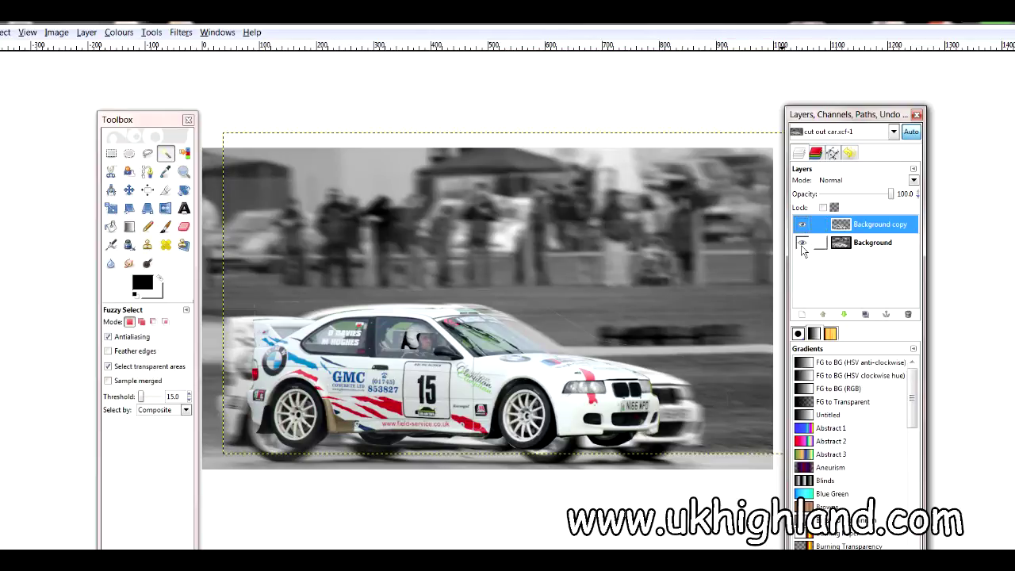
pyautogui.click(804, 246)
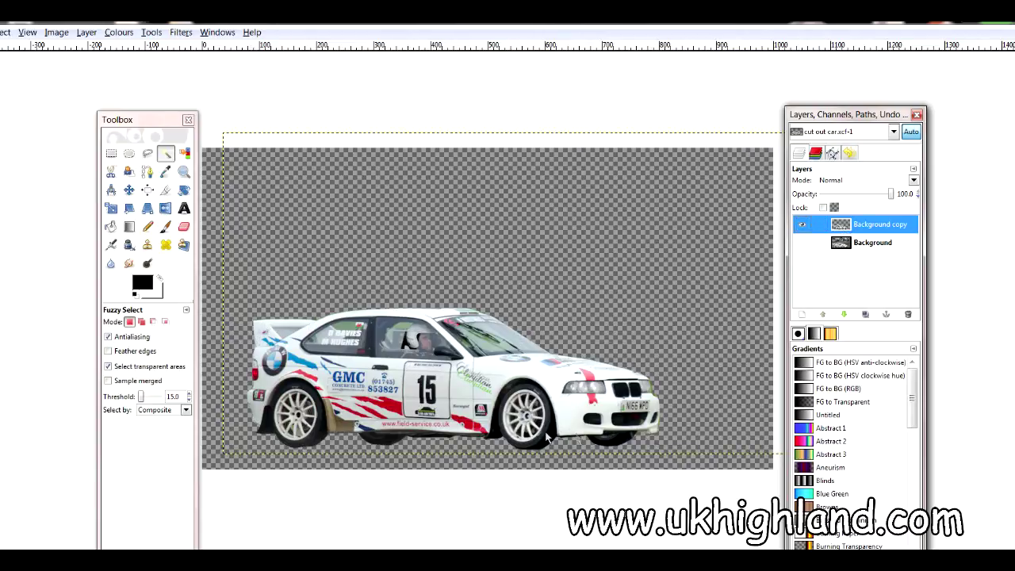
# - Toggle both layers again, ending with the colour car visible over the greyscale Background
pyautogui.click(803, 227)
pyautogui.click(803, 226)
pyautogui.click(803, 227)
pyautogui.click(803, 226)
pyautogui.click(803, 225)
pyautogui.click(803, 244)
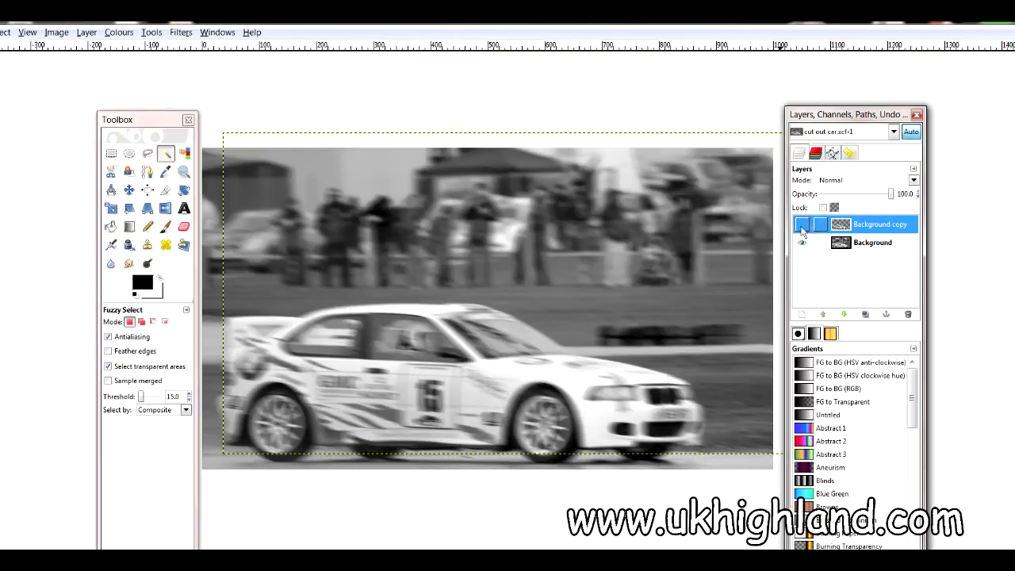
pyautogui.click(803, 227)
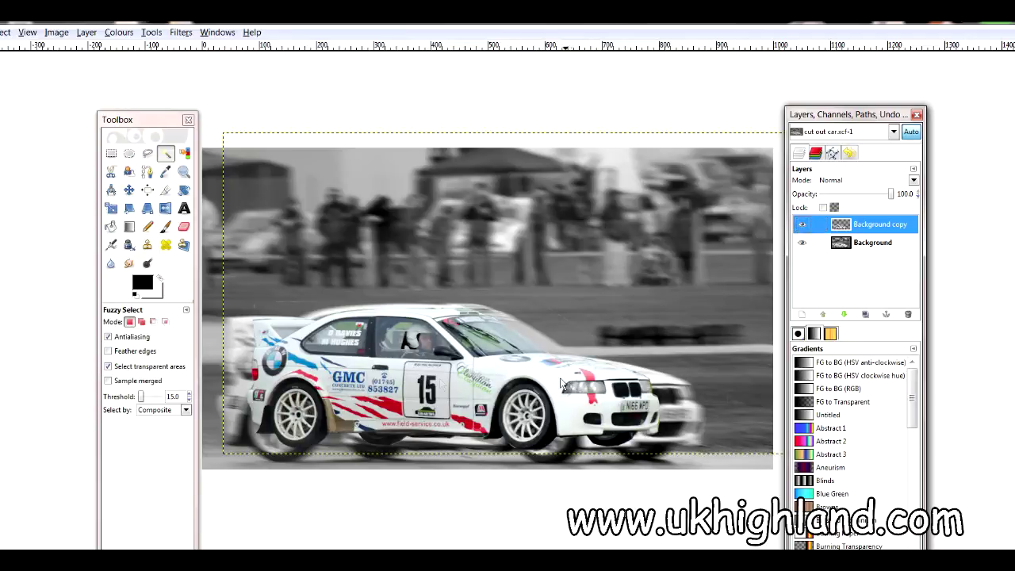
pyautogui.click(802, 243)
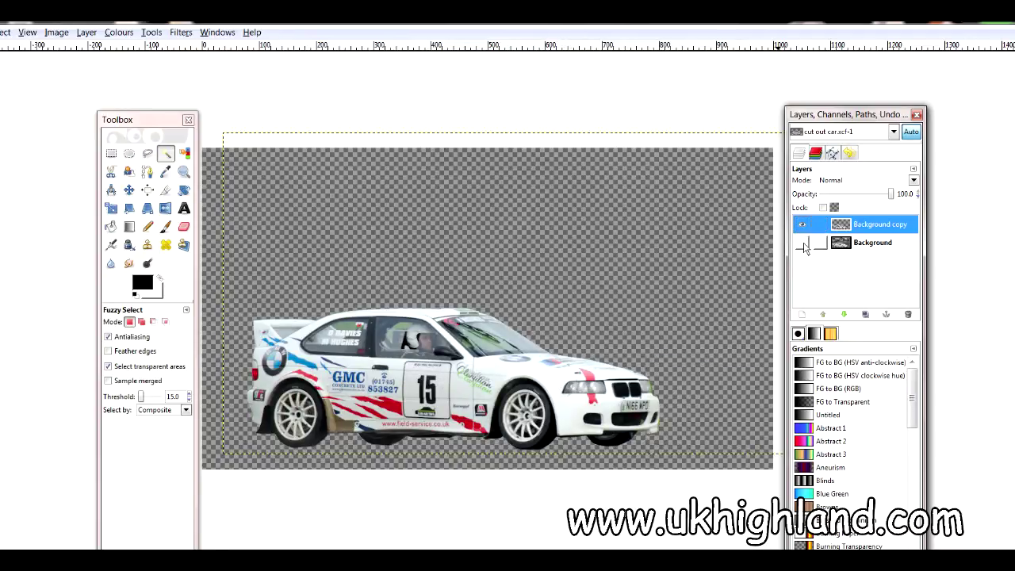
pyautogui.click(803, 243)
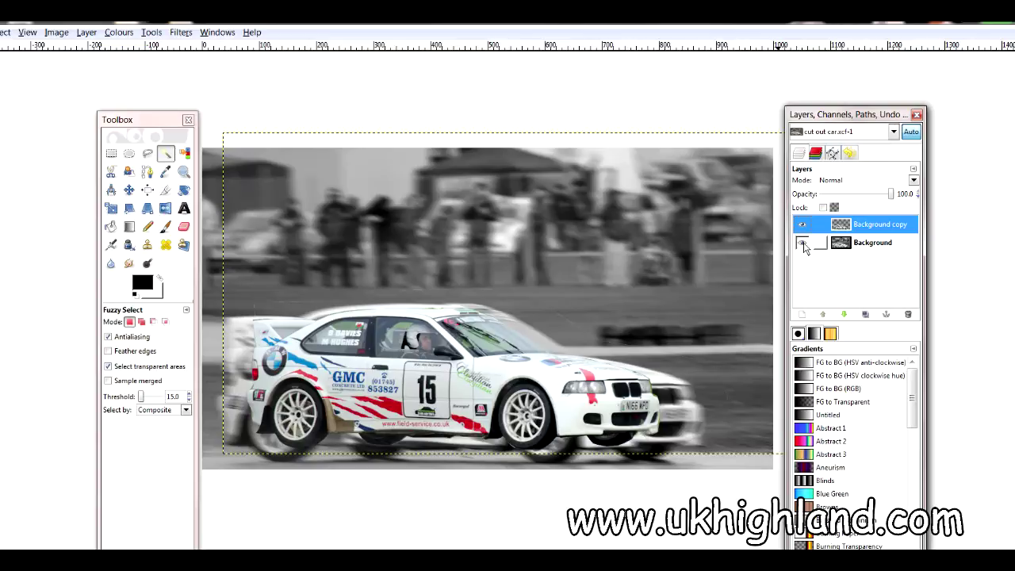
pyautogui.click(803, 226)
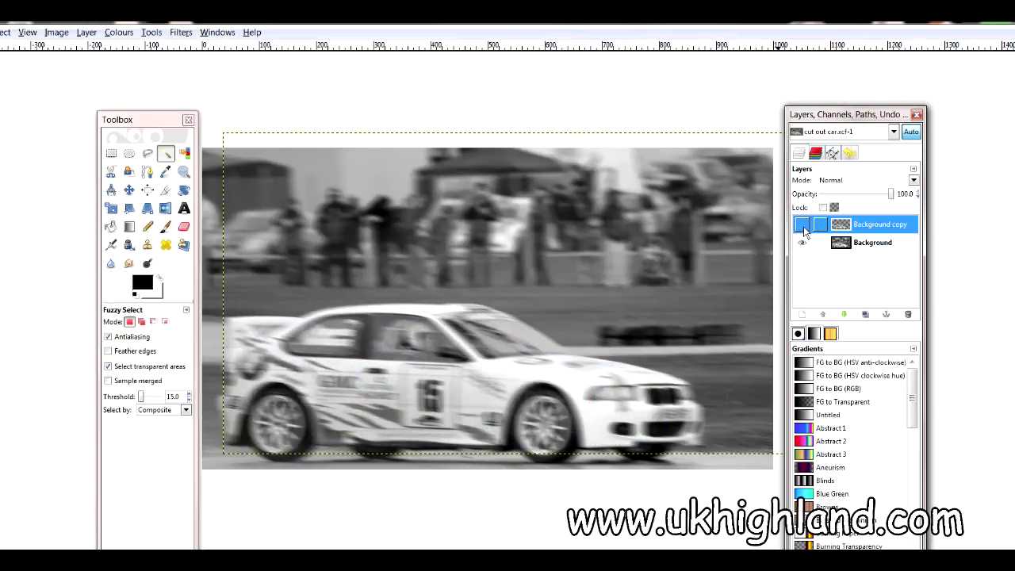
pyautogui.click(802, 226)
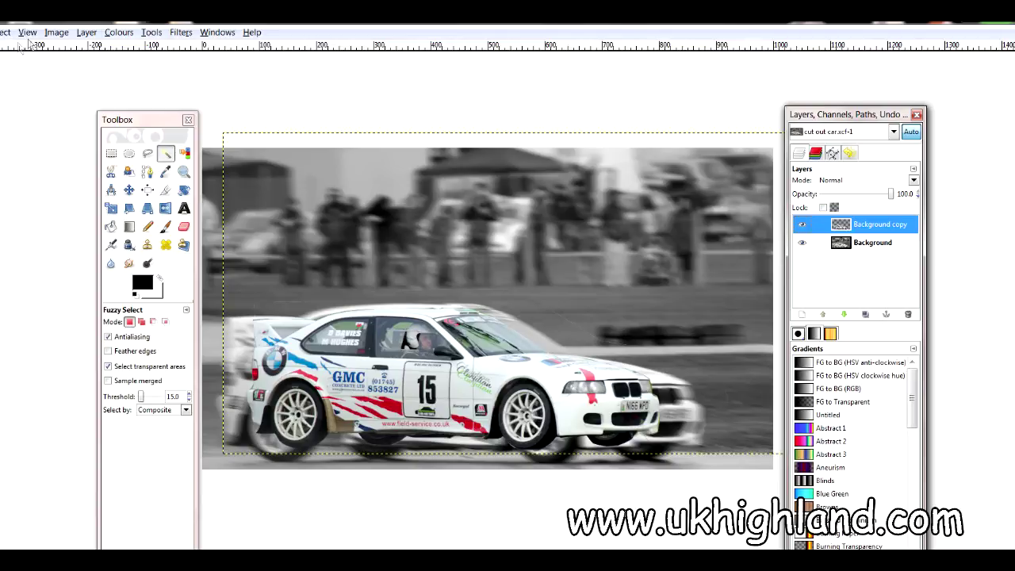
pyautogui.click(65, 36)
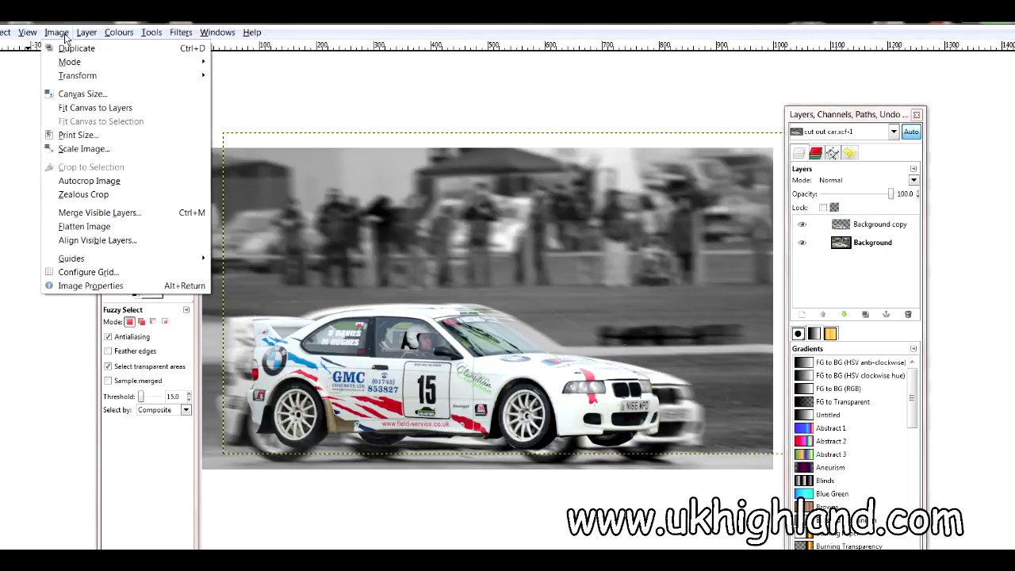
pyautogui.click(93, 149)
pyautogui.moveTo(186, 128); pyautogui.dragTo(644, 192)
pyautogui.write('20000')
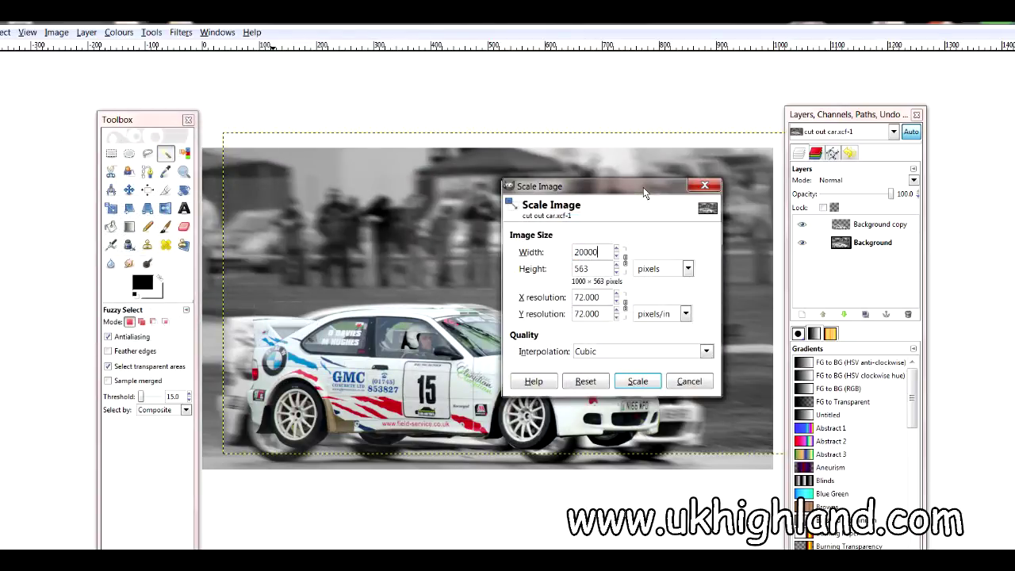
pyautogui.press('Return')
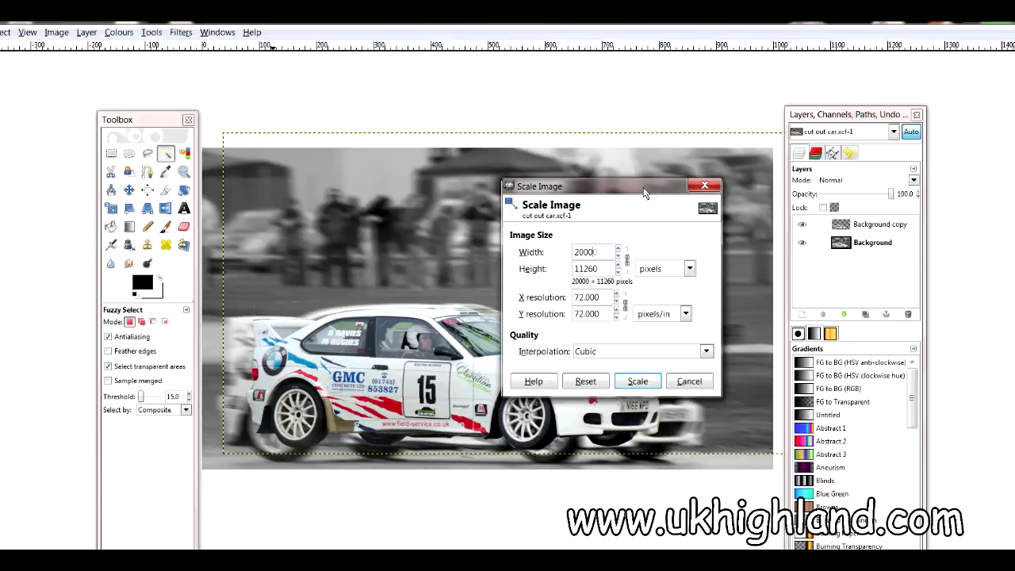
pyautogui.click(639, 383)
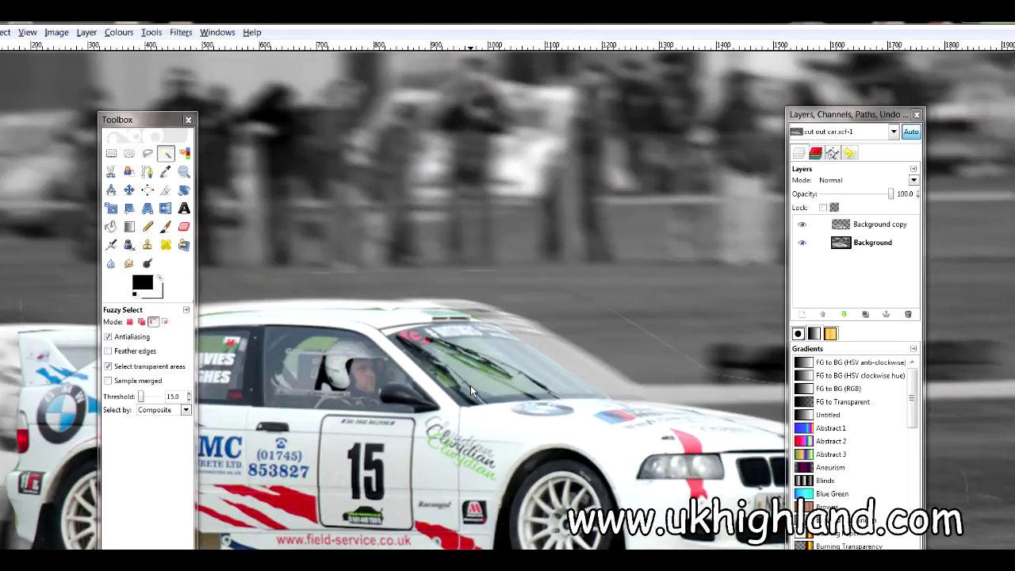
pyautogui.hotkey('ctrl', 'z')
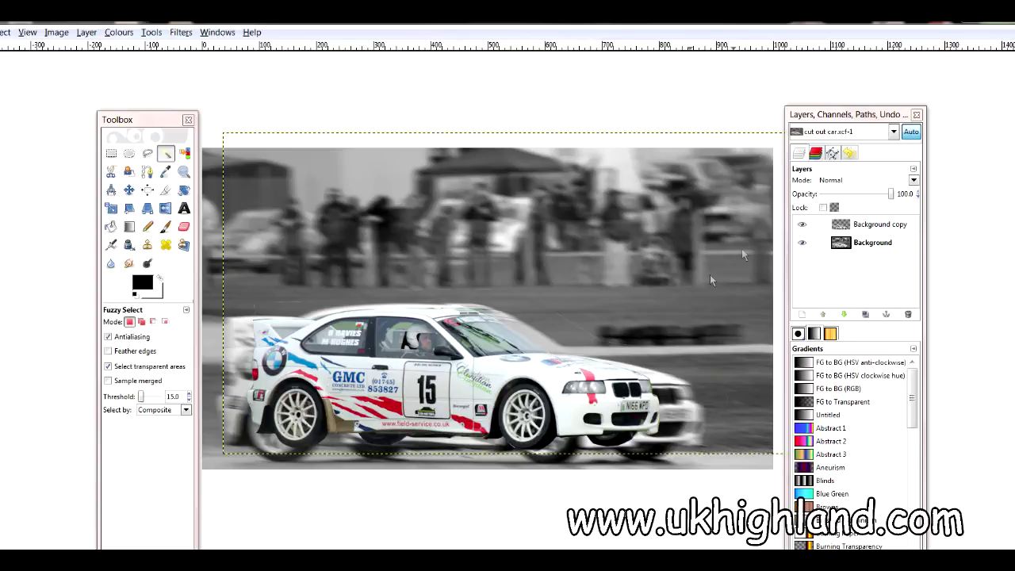
pyautogui.click(802, 243)
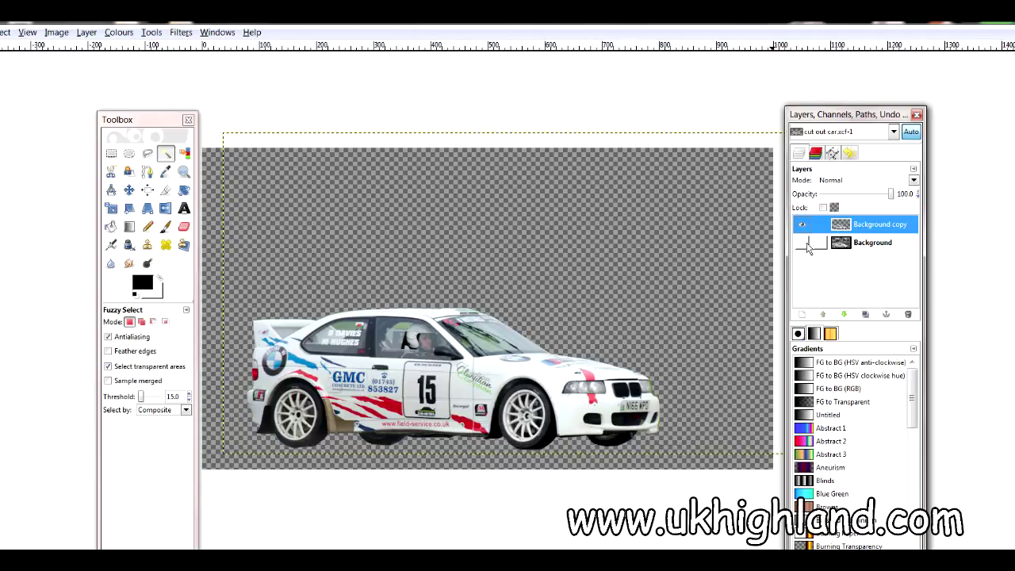
pyautogui.click(805, 244)
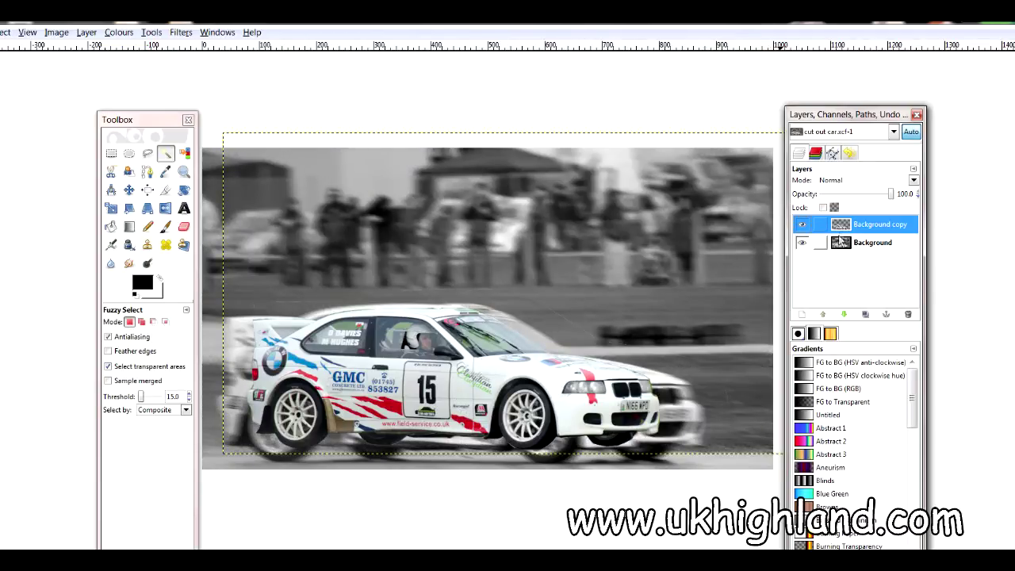
pyautogui.click(802, 243)
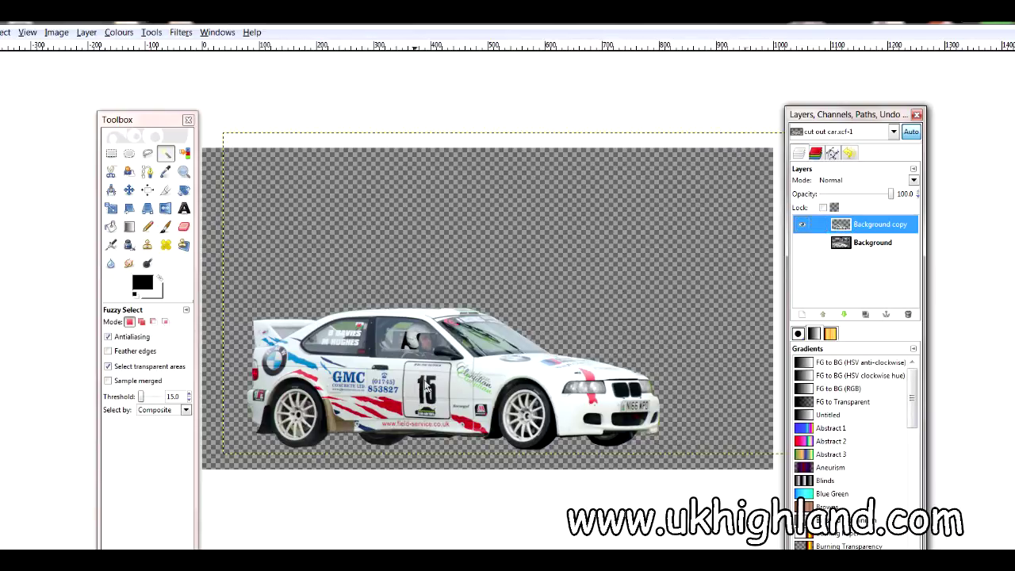
pyautogui.click(802, 245)
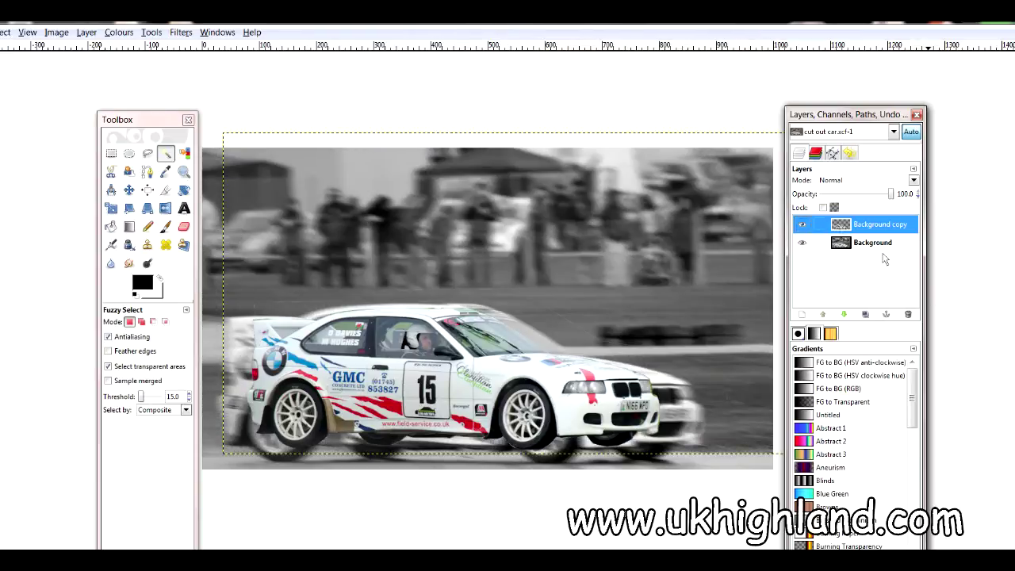
pyautogui.moveTo(863, 116); pyautogui.dragTo(630, 127)
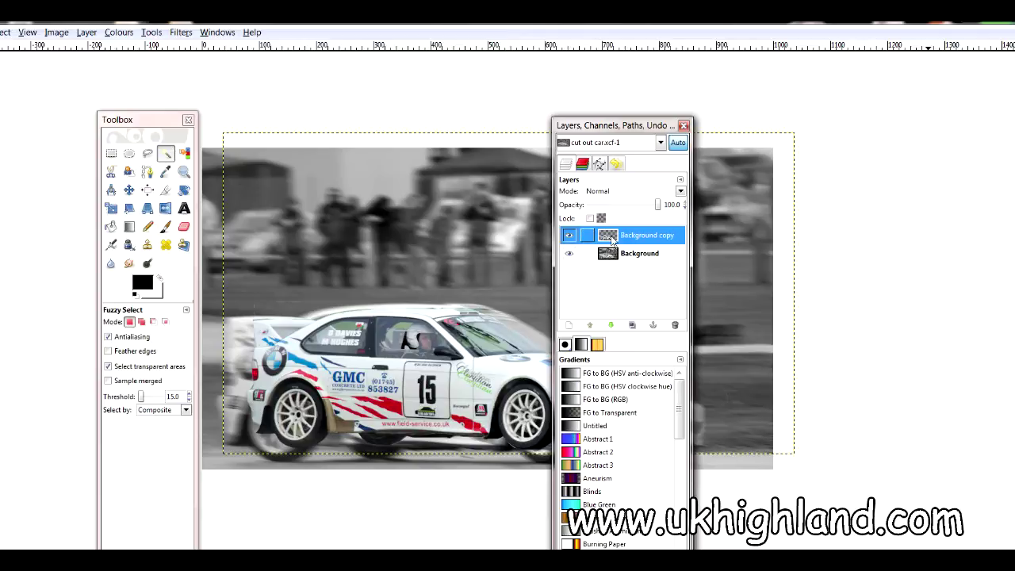
# - Use Alpha to Selection on Background copy, then move the Layers and Toolbox windows aside
pyautogui.rightClick(611, 241)
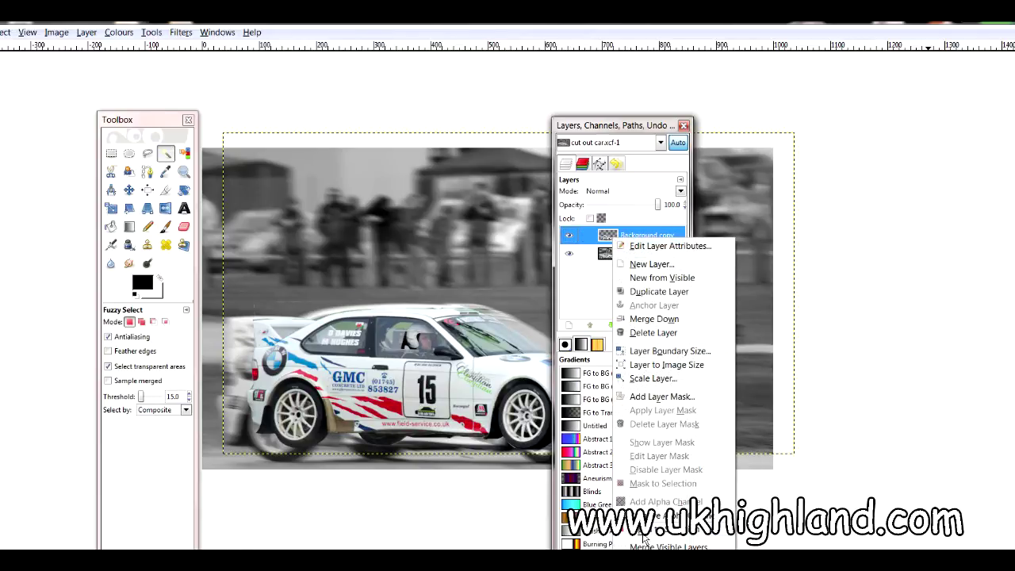
pyautogui.click(643, 535)
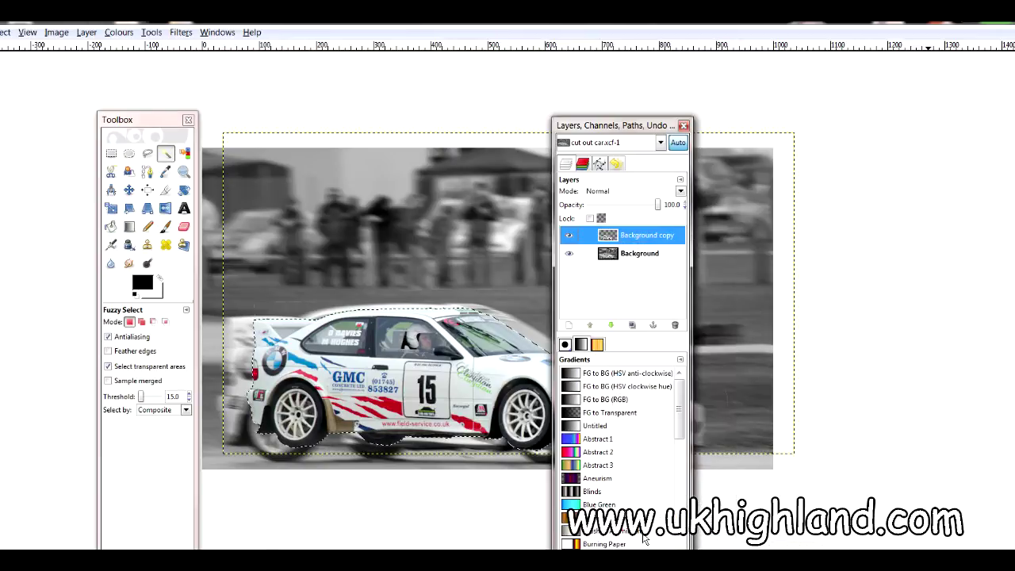
pyautogui.moveTo(616, 127); pyautogui.dragTo(850, 100)
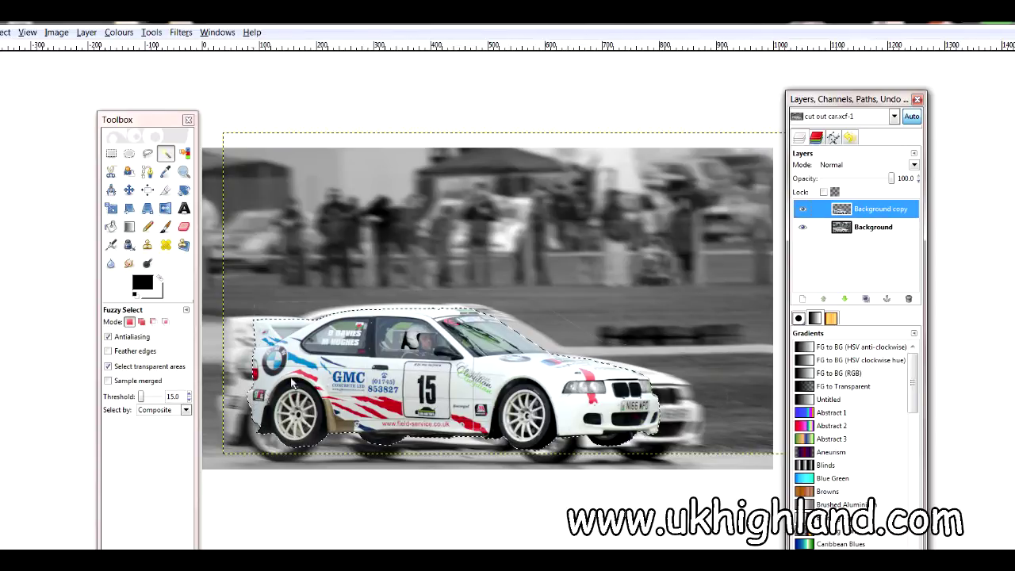
pyautogui.moveTo(115, 121); pyautogui.dragTo(635, 141)
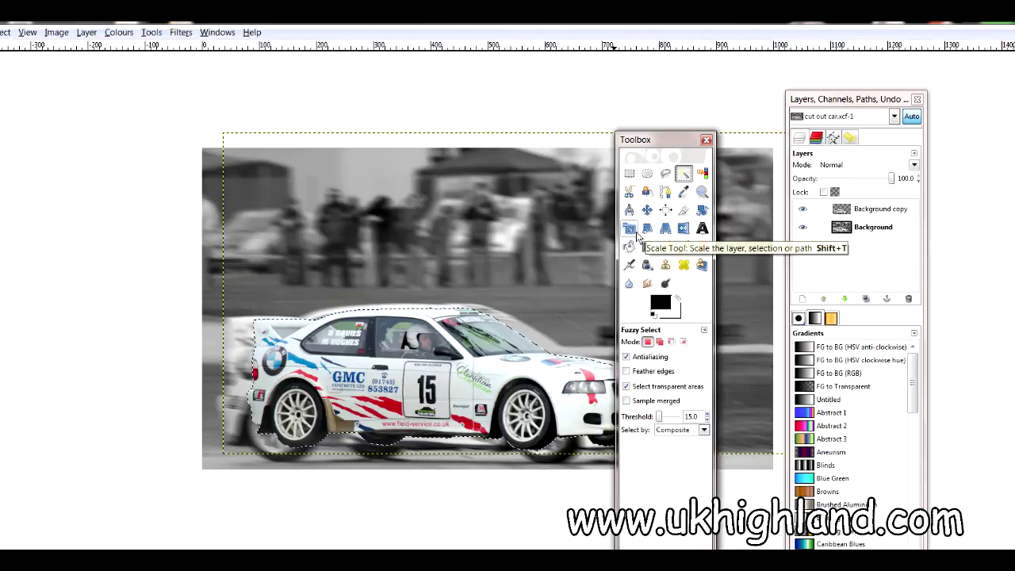
# - Scale the selected colour car to about 999 × 345 pixels with the Scale tool
pyautogui.click(635, 234)
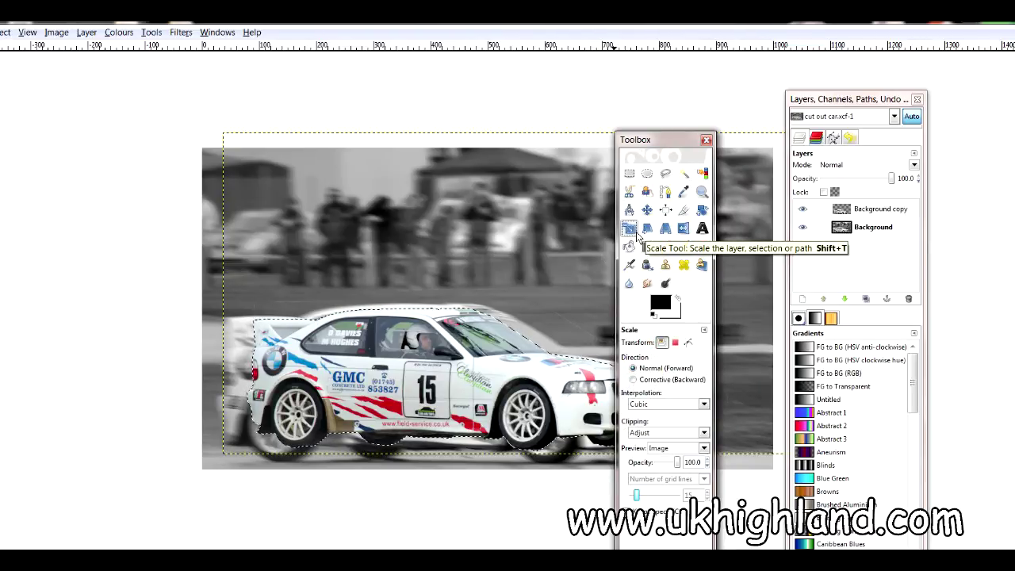
pyautogui.click(419, 368)
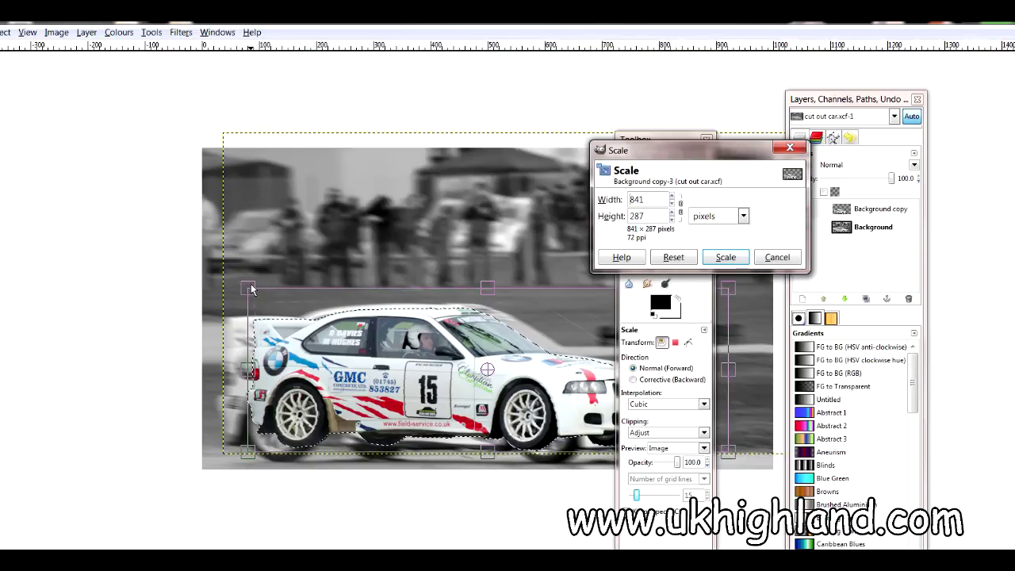
pyautogui.moveTo(666, 140); pyautogui.dragTo(61, 90)
pyautogui.moveTo(238, 288); pyautogui.dragTo(217, 273)
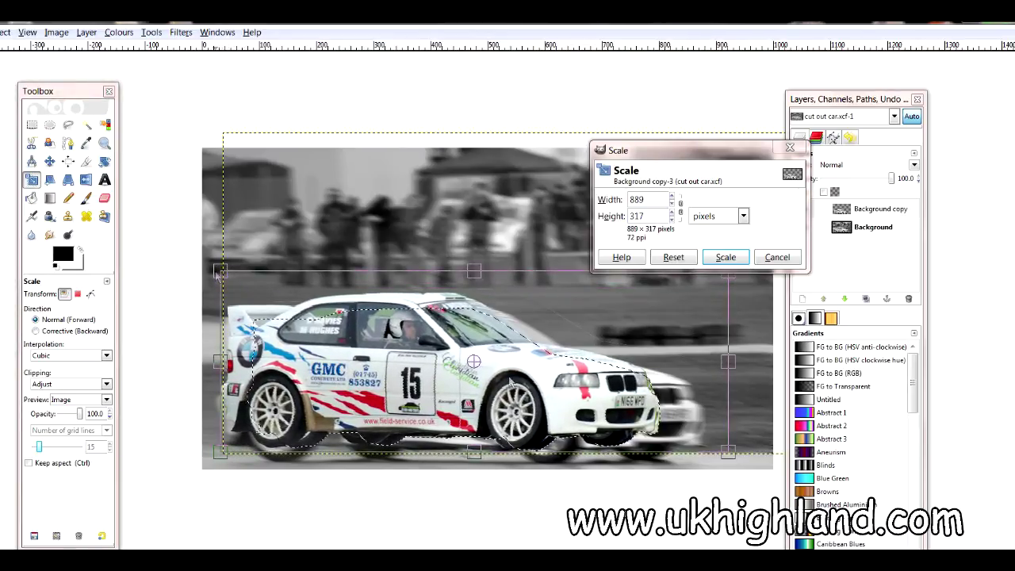
pyautogui.moveTo(731, 456); pyautogui.dragTo(796, 471)
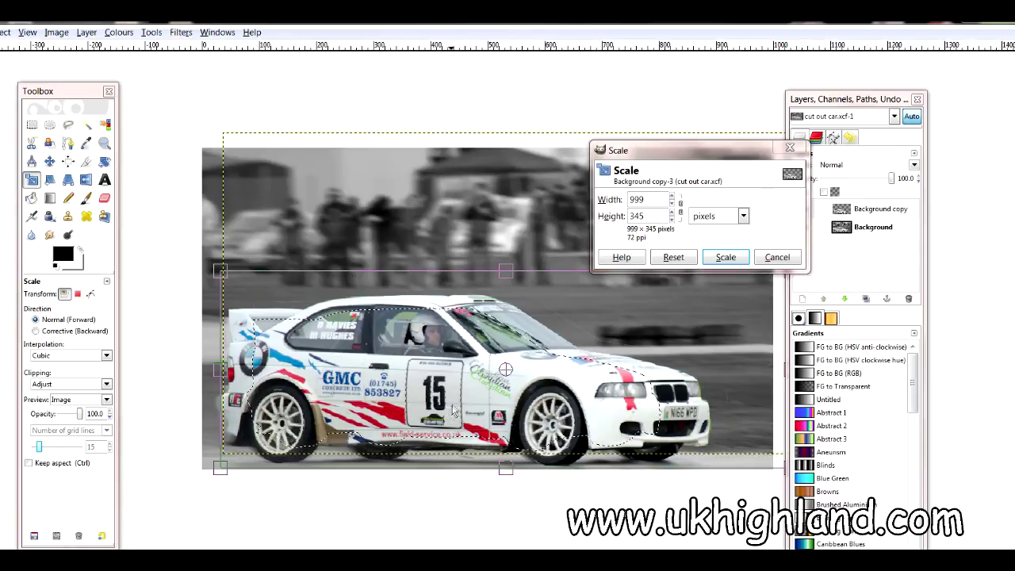
pyautogui.click(724, 257)
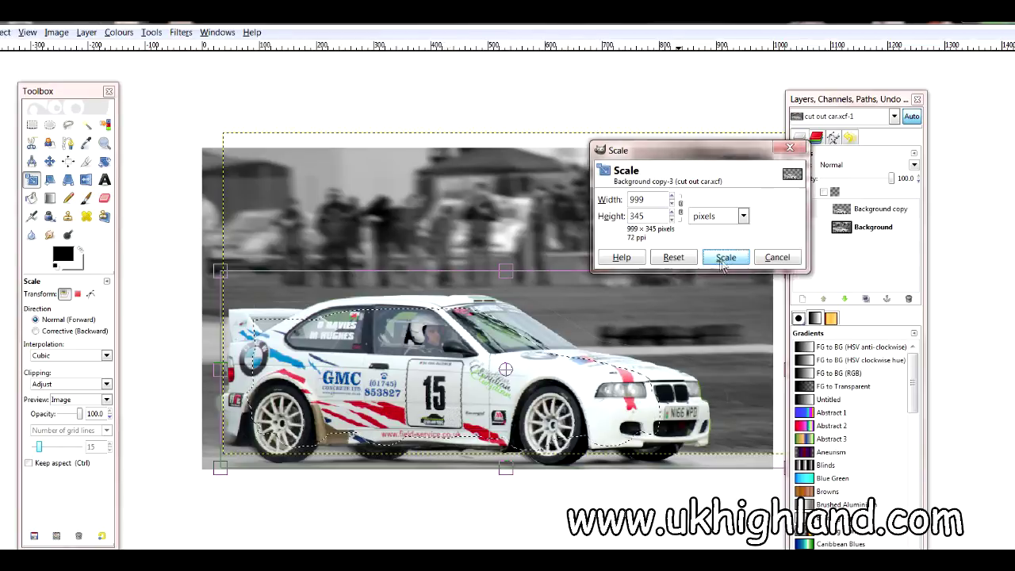
# - Anchor the scaled car's floating selection onto Background copy and switch to Fuzzy Select
pyautogui.click(88, 130)
pyautogui.click(283, 102)
pyautogui.moveTo(80, 98); pyautogui.dragTo(125, 106)
# - Toggle Background copy visibility repeatedly to compare the enlarged car with the blurred car
pyautogui.click(803, 209)
pyautogui.click(803, 209)
pyautogui.click(803, 208)
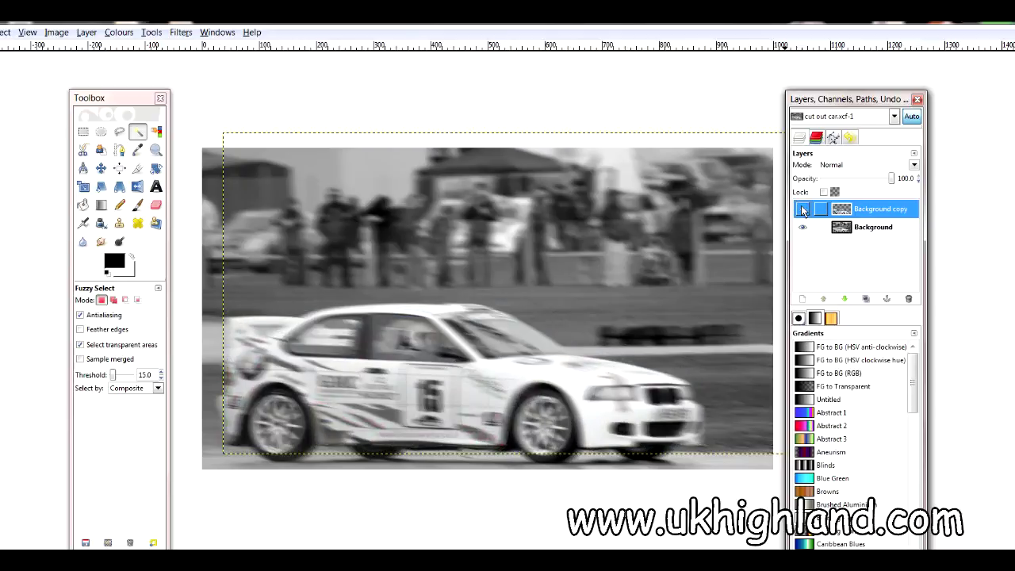
pyautogui.click(802, 209)
pyautogui.click(803, 209)
pyautogui.click(803, 209)
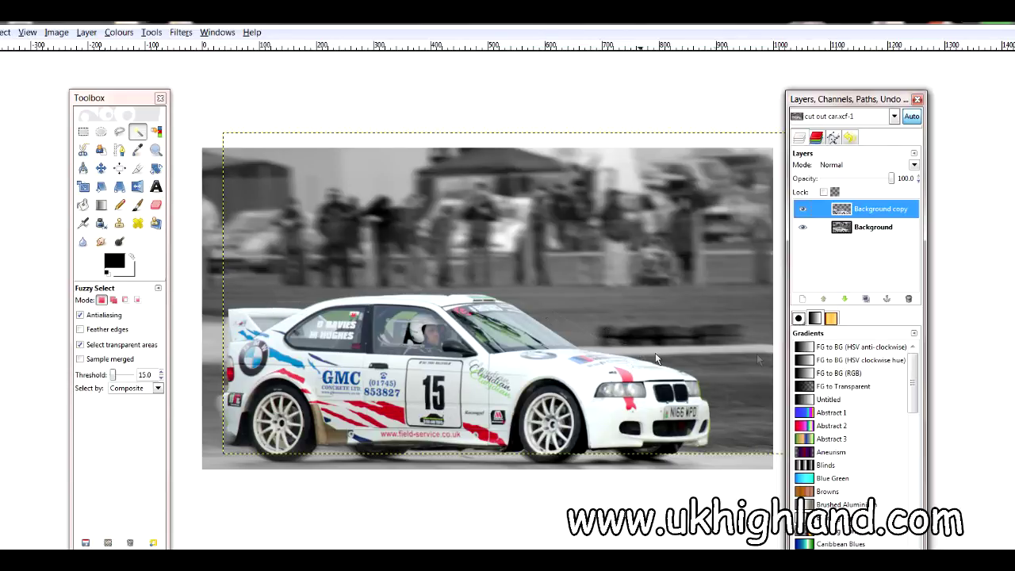
pyautogui.click(804, 210)
pyautogui.click(804, 209)
pyautogui.click(803, 209)
pyautogui.click(804, 209)
pyautogui.click(804, 210)
pyautogui.click(803, 210)
pyautogui.click(803, 210)
pyautogui.rightClick(843, 214)
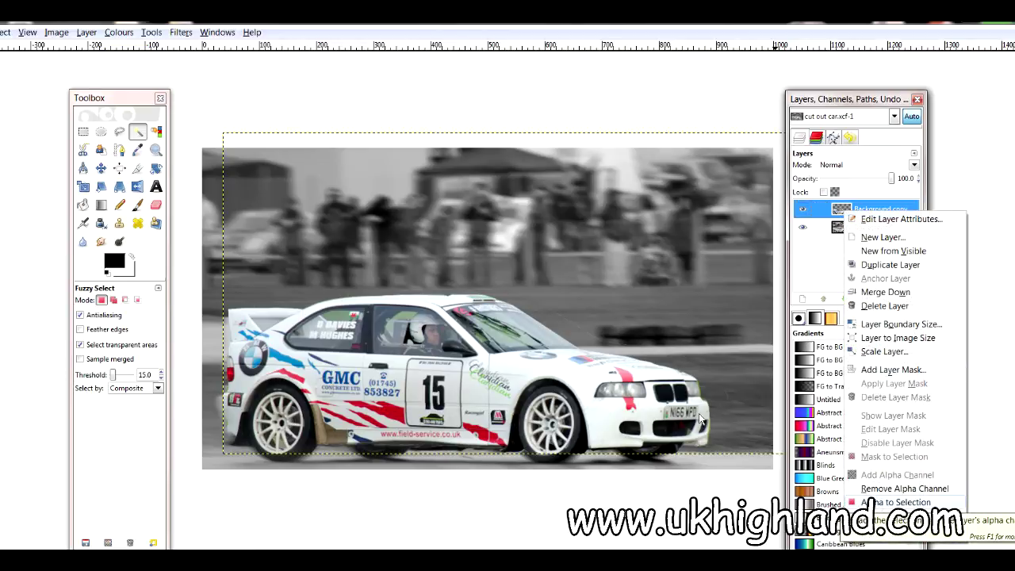
pyautogui.click(588, 143)
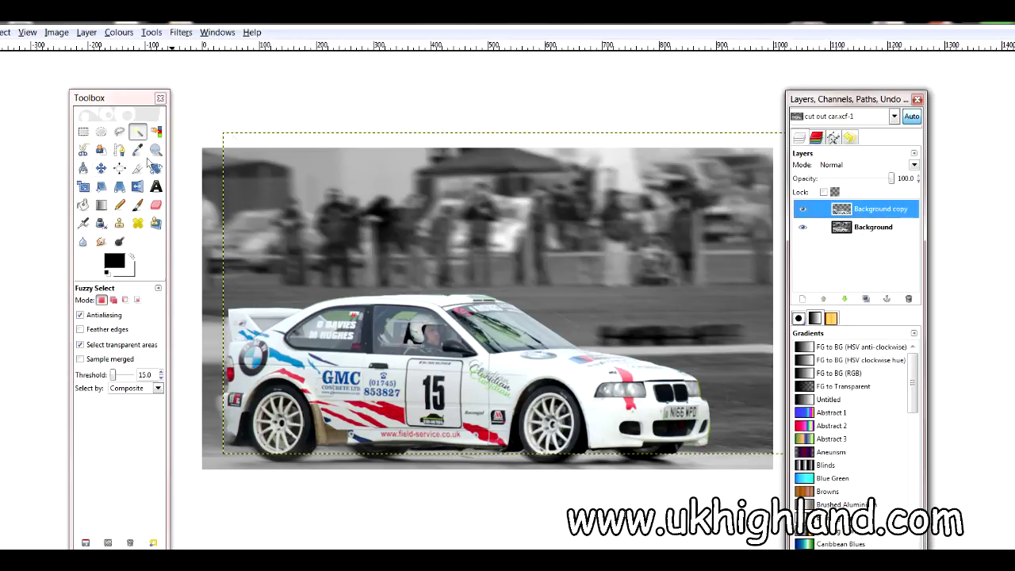